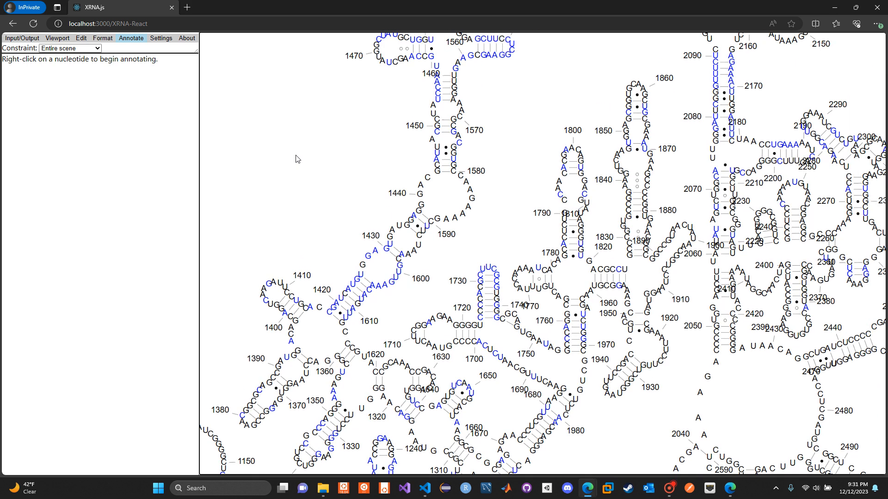
- Target nucleotide #1441 for annotation under the Single nucleotide constraint
left_click(94, 50)
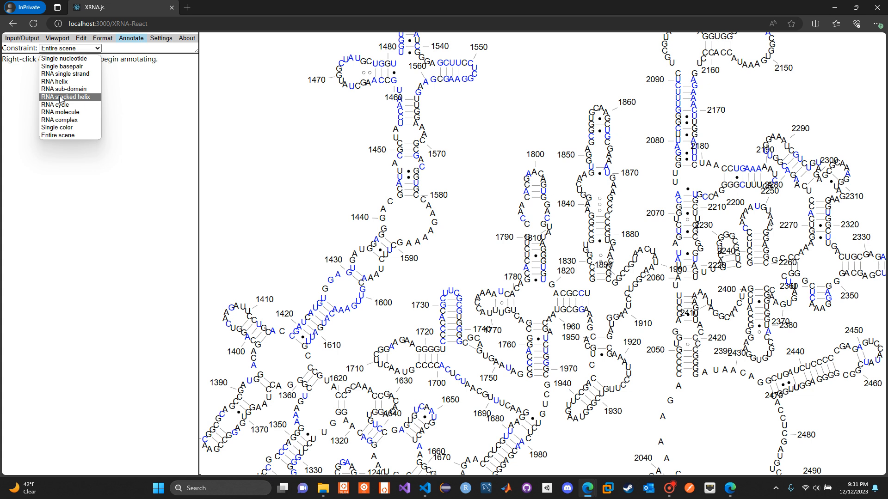
left_click(297, 141)
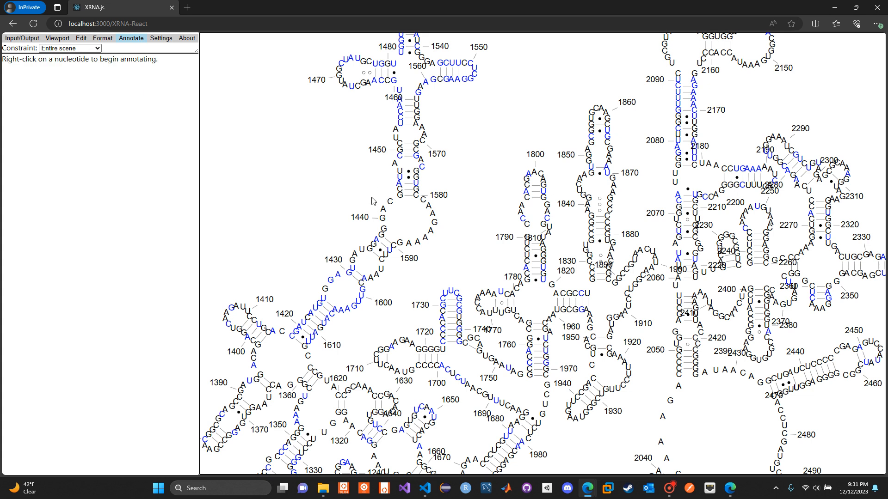
right_click(390, 215)
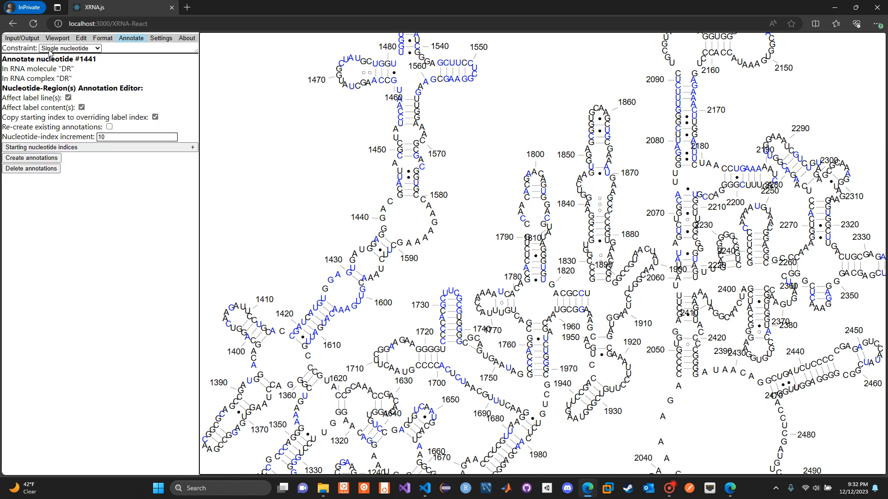
- Target the base pair between nucleotides #1443 and #1580 for annotation under the Single basepair constraint
left_click(74, 48)
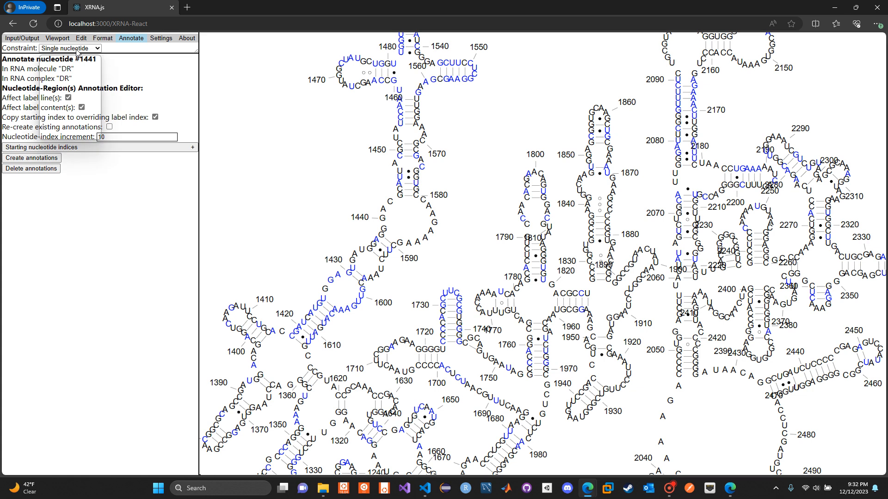
left_click(237, 109)
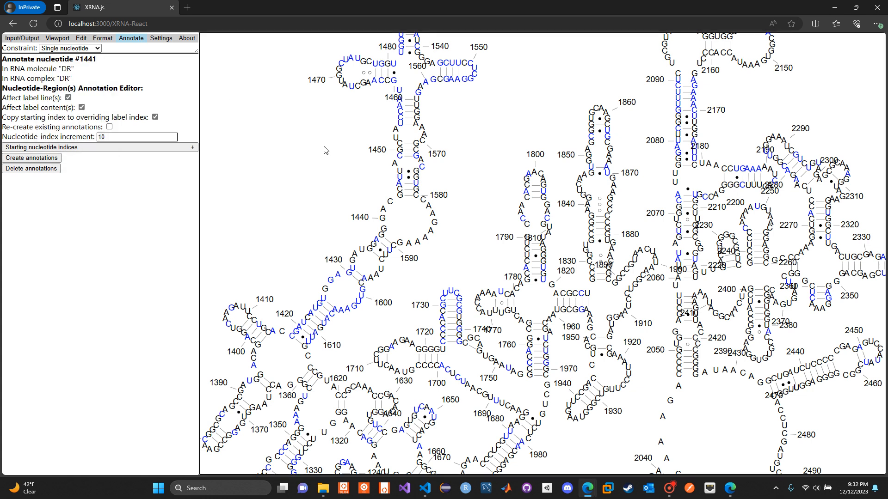
scroll(324, 150, "up", 5)
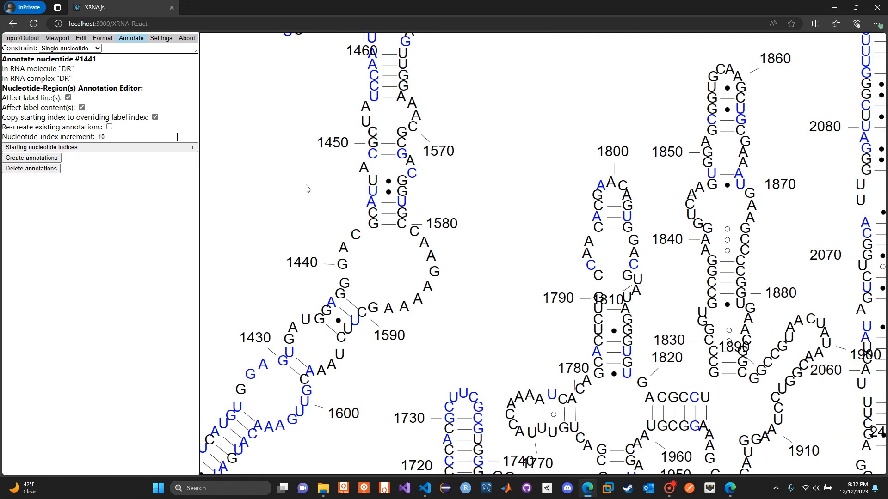
left_click(378, 219)
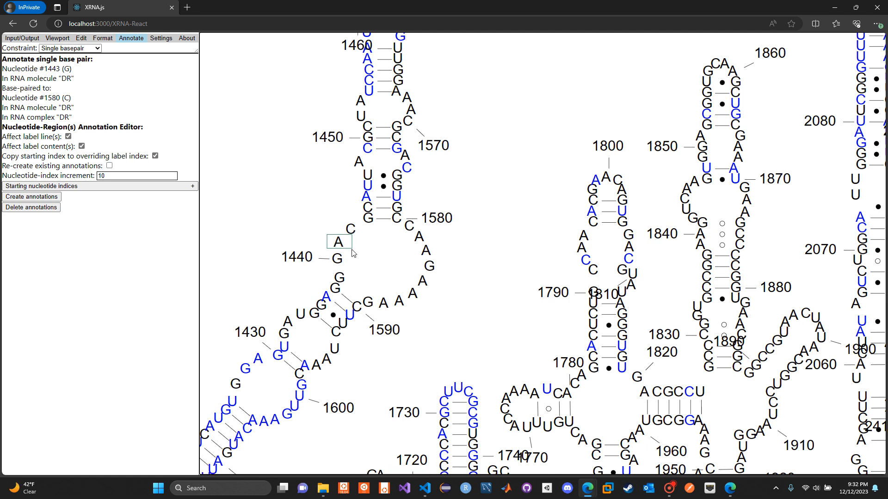
left_click(340, 242)
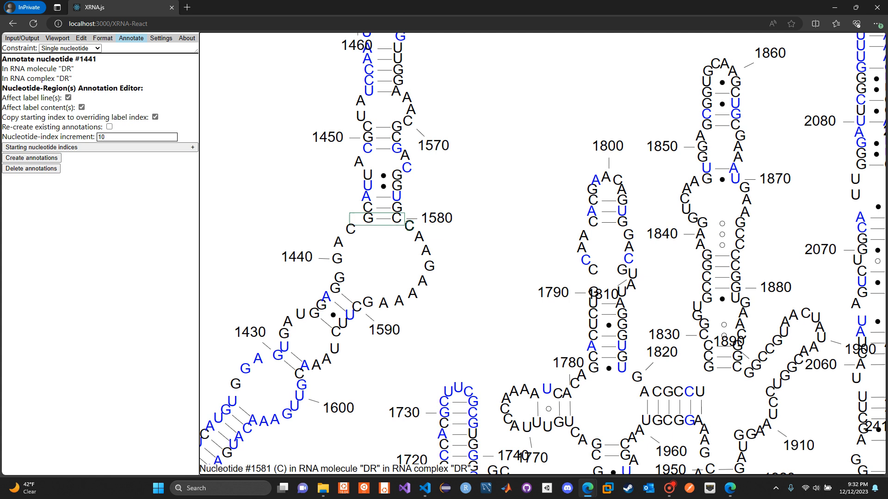
left_click(404, 227)
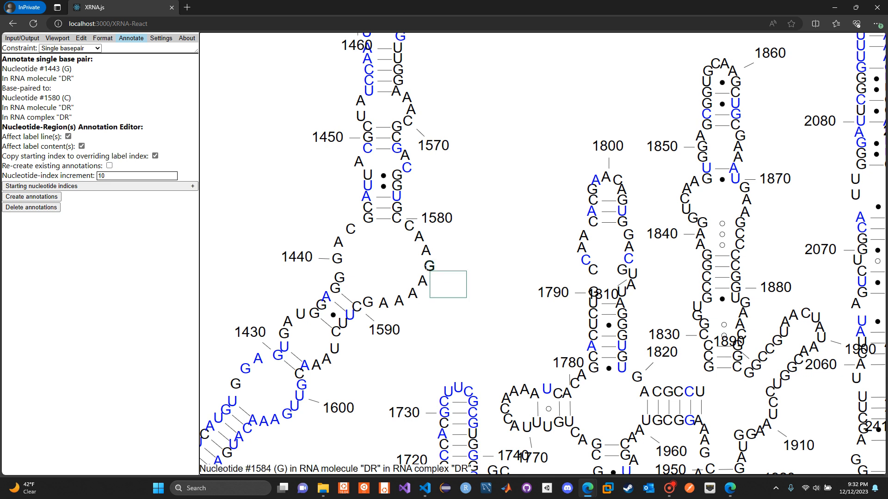
- Target the single-stranded region between nucleotides 1580 and 1590 for annotation, followed by the RNA helix pairing 1576–1580 with 1447–1443
left_click_drag(430, 271, 417, 259)
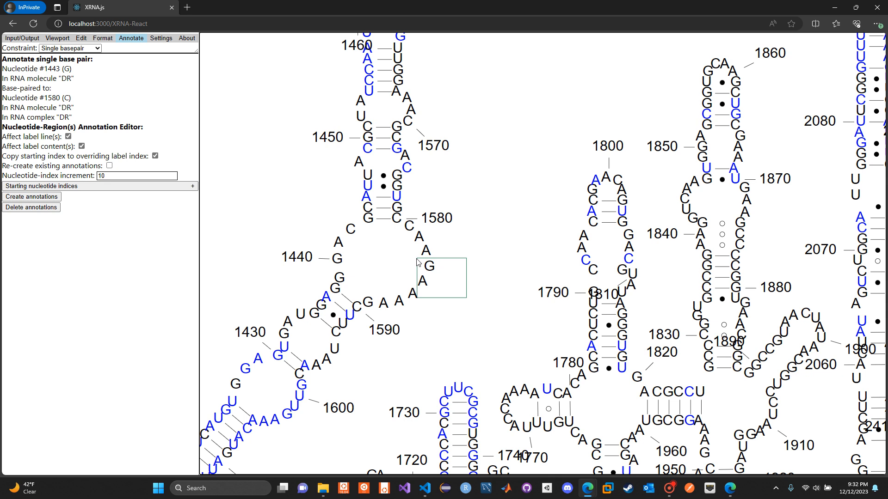
left_click_drag(417, 259, 417, 259)
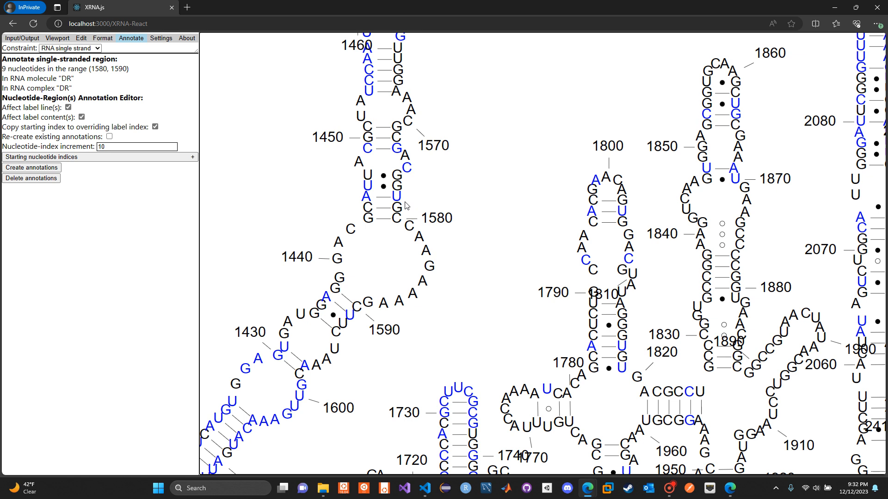
mouse_move(408, 209)
left_mouse_down()
mouse_move(342, 189)
mouse_move(342, 179)
left_mouse_up()
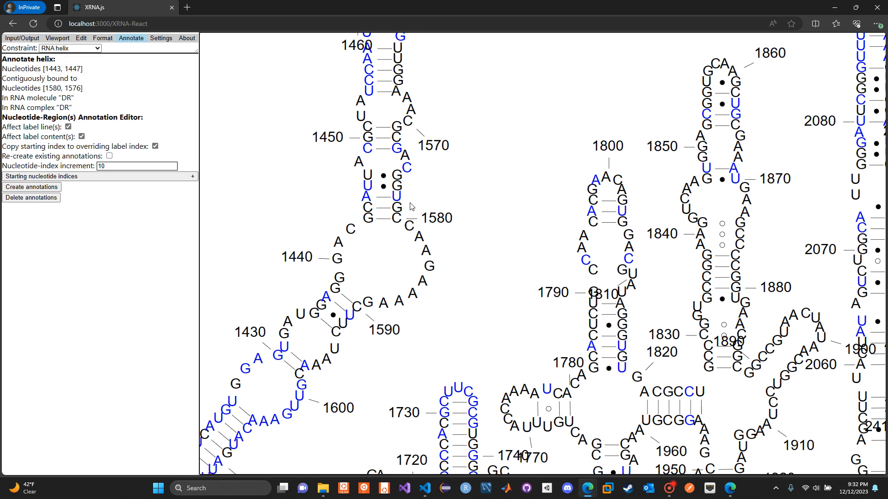
mouse_move(445, 267)
left_mouse_down()
mouse_move(412, 251)
mouse_move(409, 229)
left_mouse_up()
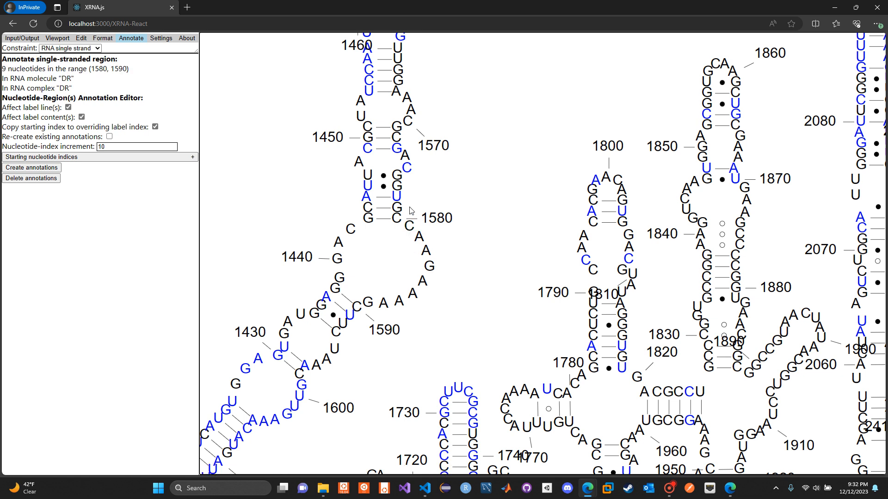
left_click_drag(410, 211, 390, 180)
- Target the RNA sub-domain bound by nucleotides #1443 and #1580 for annotation, followed by the RNA stacked helix containing that base pair
left_click(47, 48)
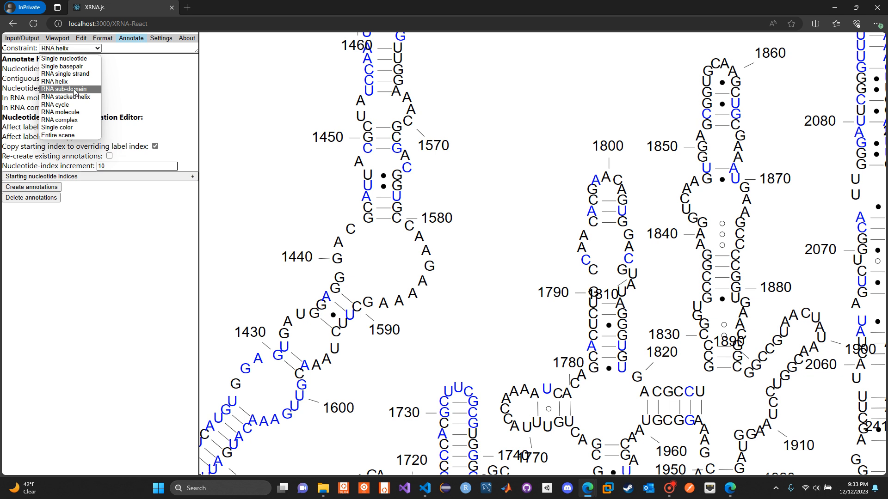
left_click(301, 155)
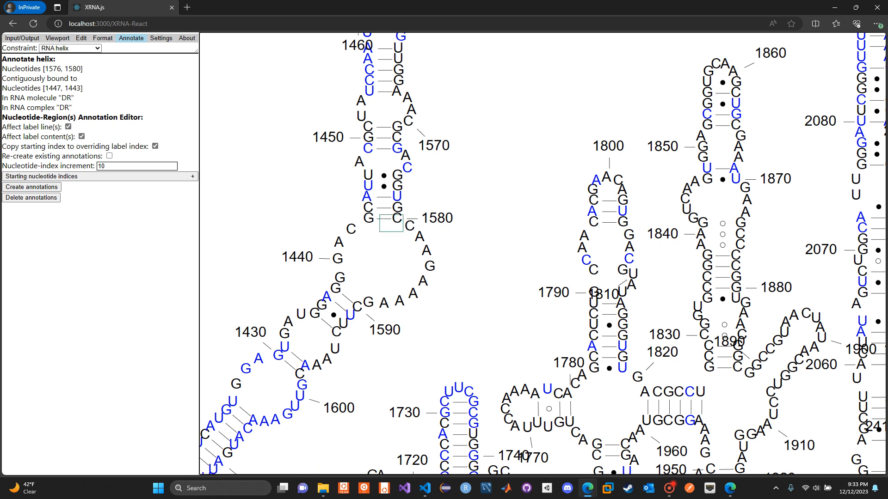
right_click(384, 219)
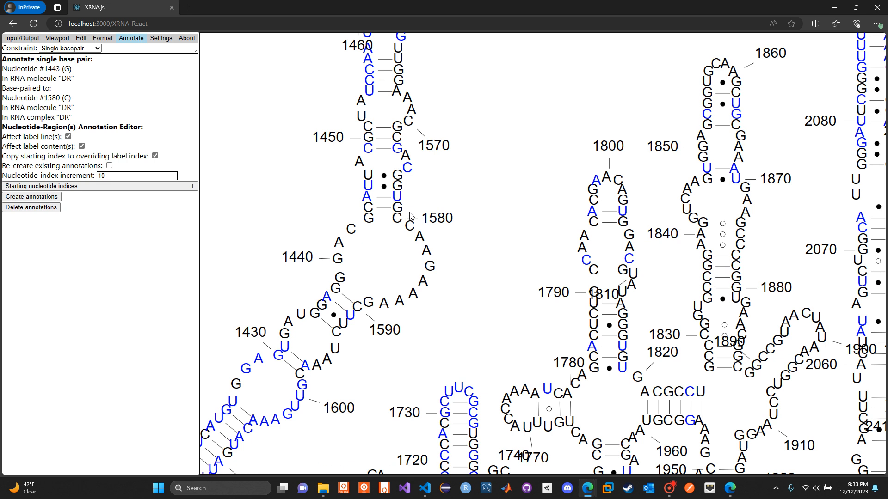
left_click_drag(352, 201, 326, 204)
left_click_drag(346, 157, 417, 222)
left_click_drag(418, 222, 418, 223)
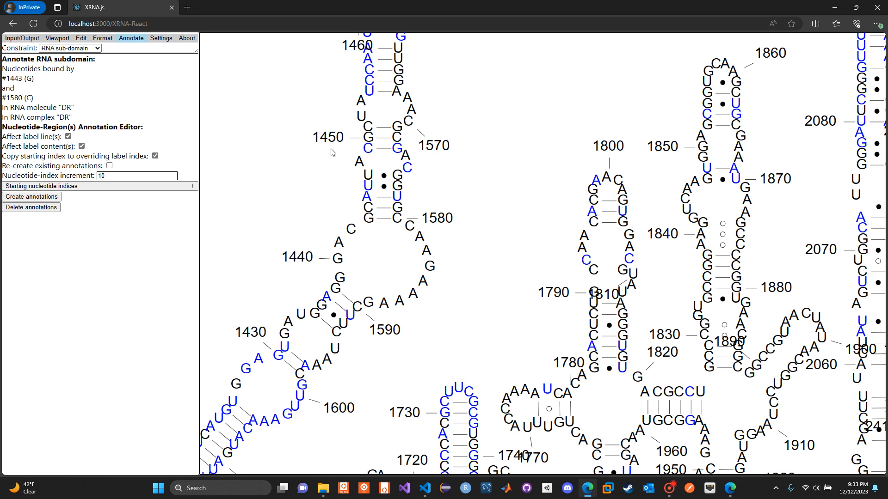
mouse_move(323, 144)
left_mouse_down()
mouse_move(386, 157)
mouse_move(383, 193)
left_mouse_up()
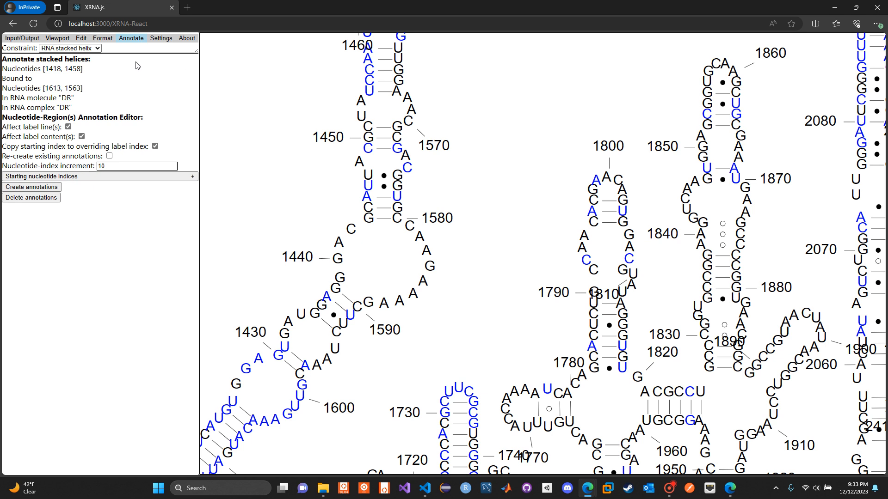
- Target the RNA cycle anchored by nucleotides #1763 and #1962 for annotation under the RNA cycle constraint
left_click(98, 49)
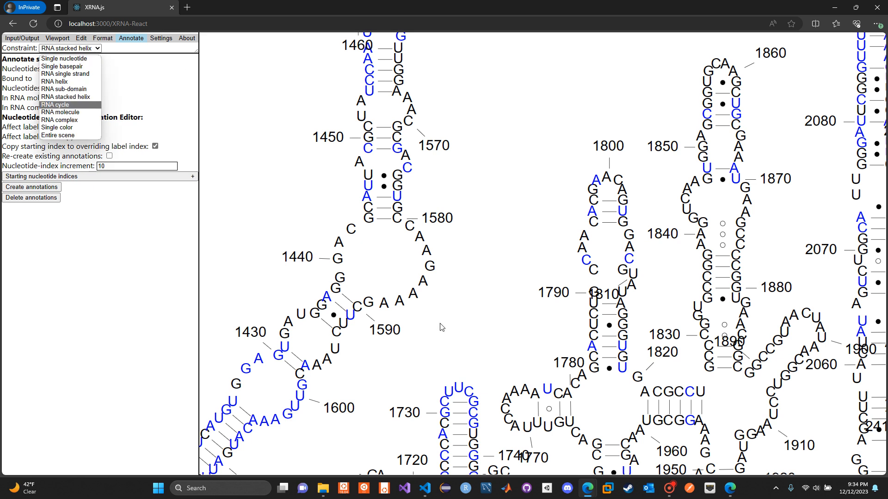
left_click_drag(471, 324, 399, 233)
left_click_drag(508, 312, 474, 268)
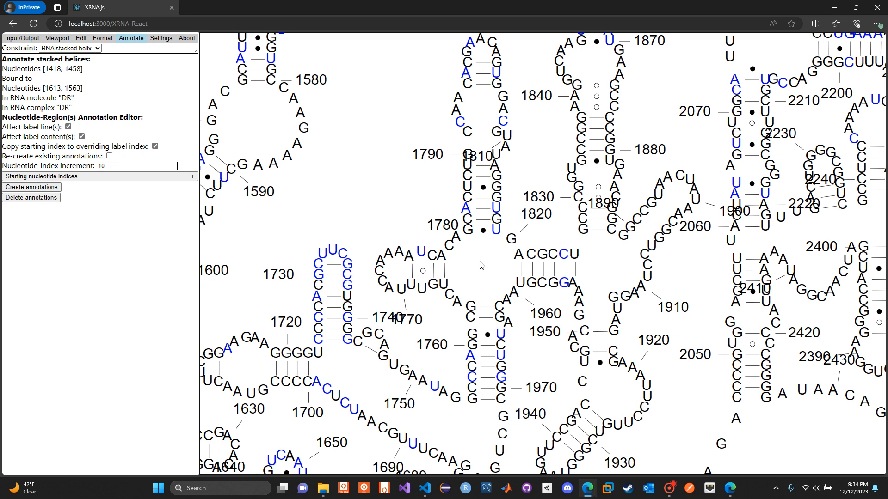
left_click_drag(482, 265, 413, 216)
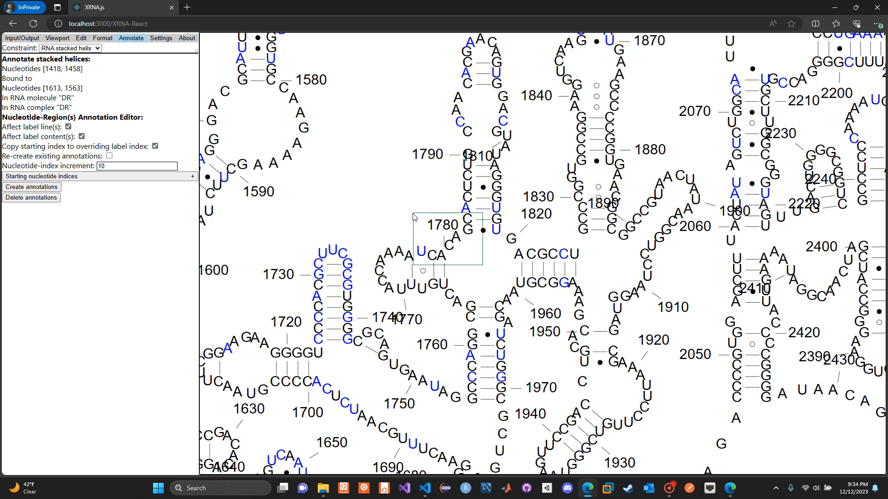
left_click_drag(412, 213, 413, 213)
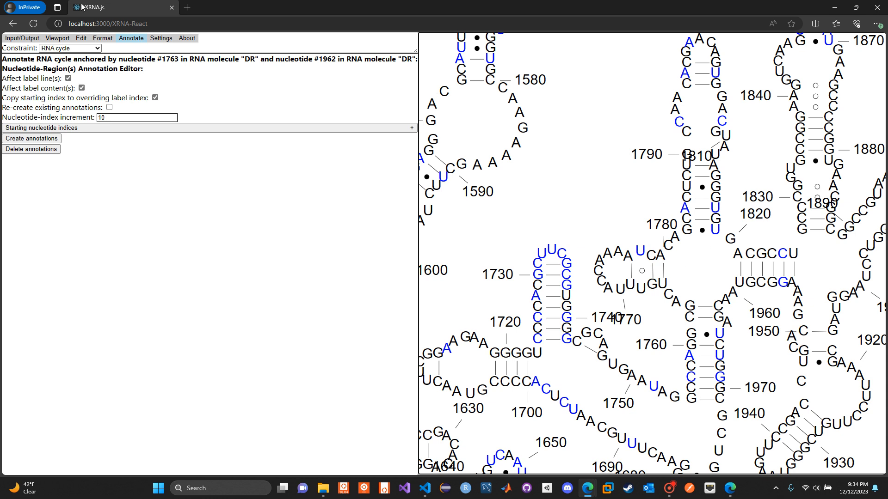
- Target the whole RNA molecule "DR" for annotation under the RNA molecule constraint
left_click(59, 49)
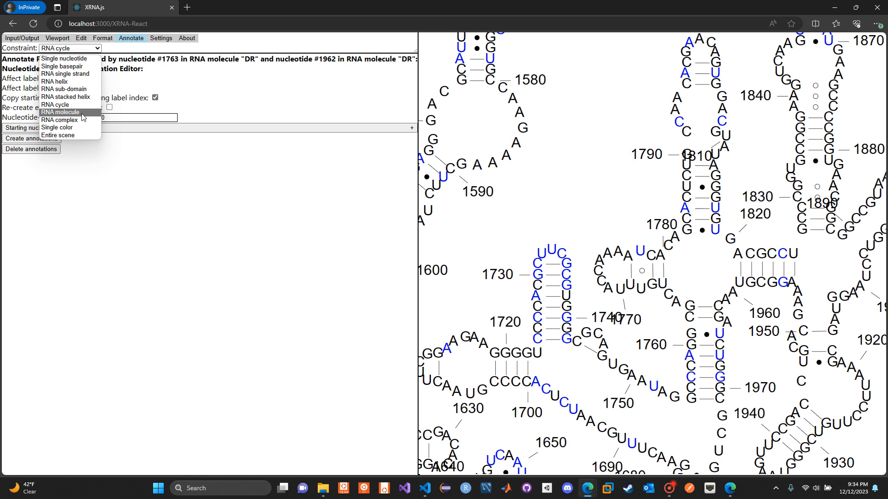
left_click(540, 200)
mouse_move(472, 136)
left_mouse_down()
mouse_move(590, 246)
mouse_move(643, 268)
left_mouse_up()
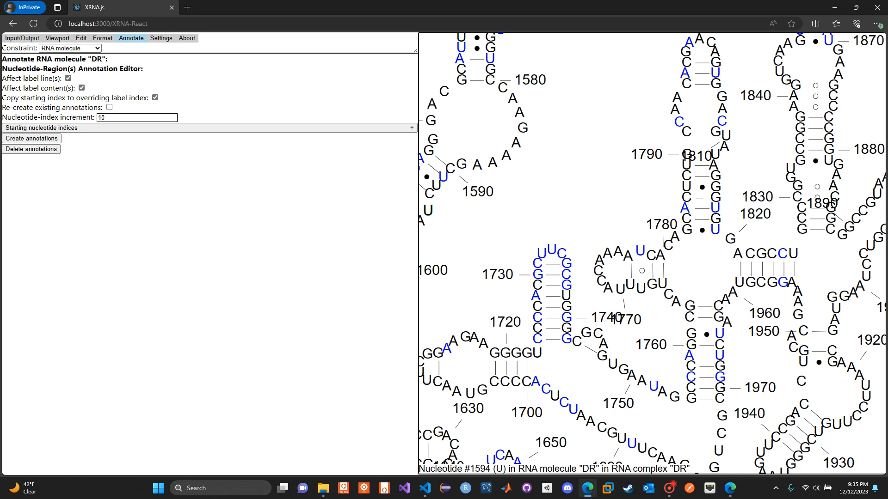
- Examine the remaining RNA complex, Single color and Entire scene constraint options against the wider RNA structure
left_click(61, 48)
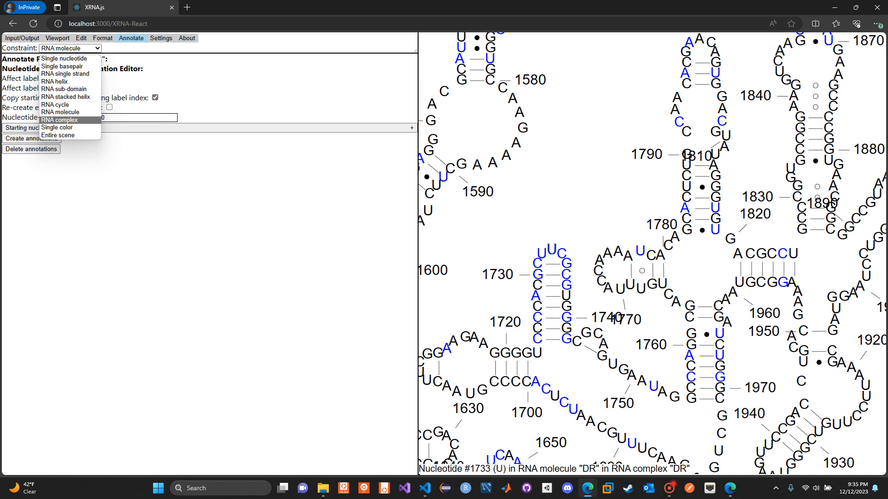
left_click(507, 256)
scroll(506, 256, "down", 10)
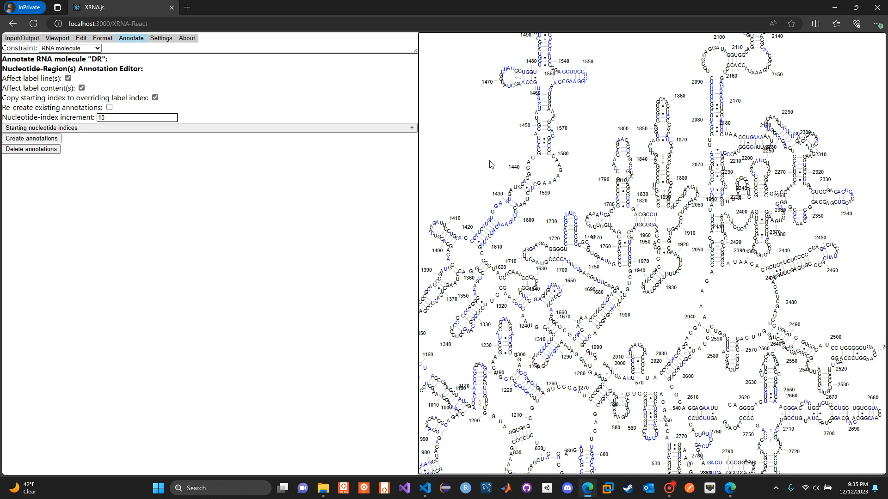
left_click_drag(490, 163, 529, 154)
left_click(86, 48)
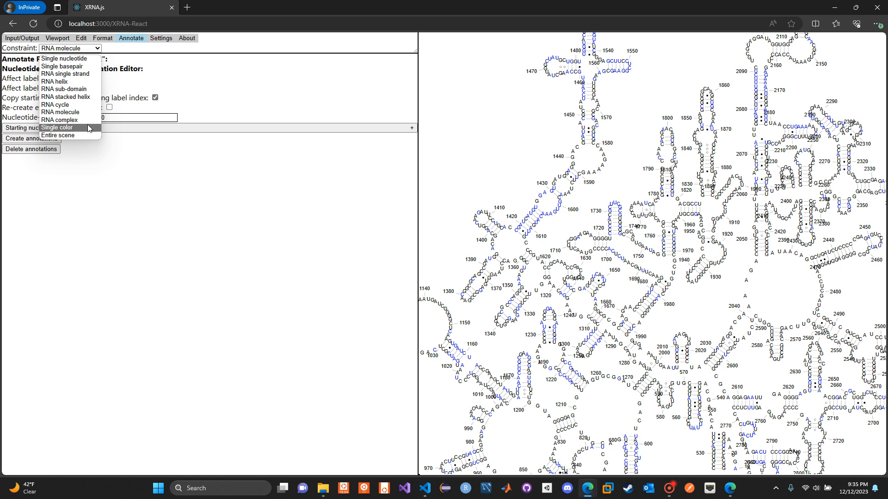
left_click(473, 145)
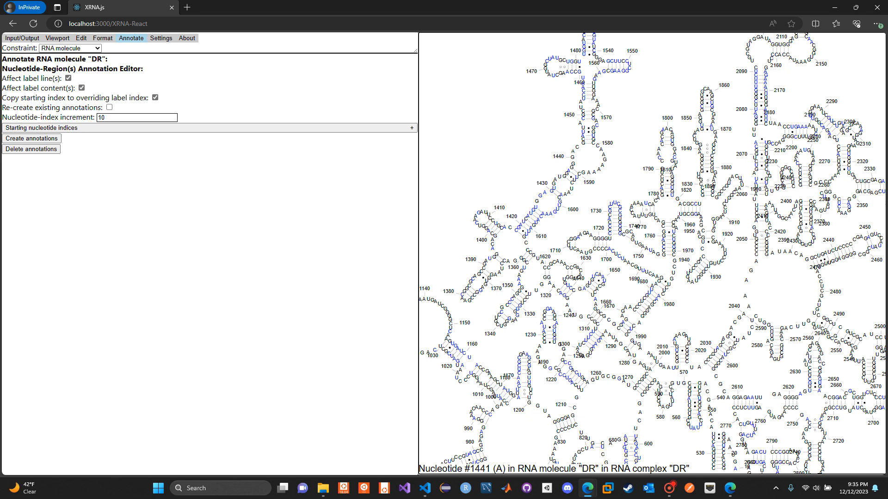
left_click(54, 49)
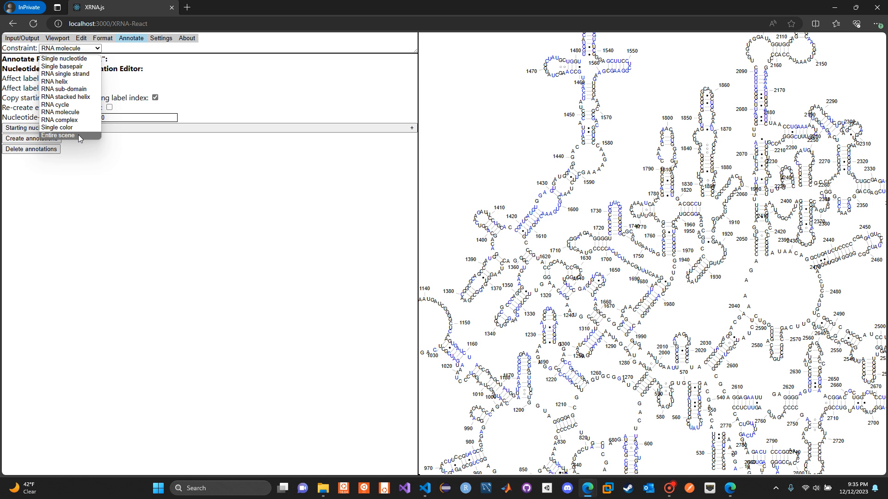
left_click(169, 222)
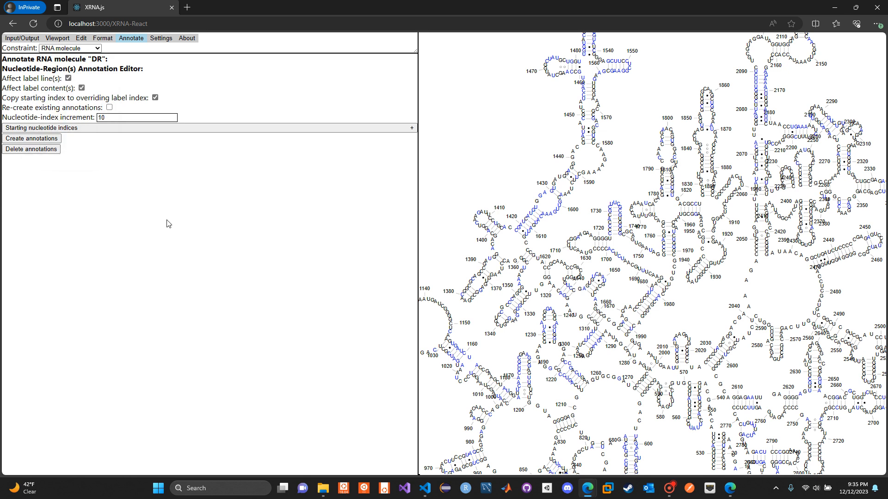